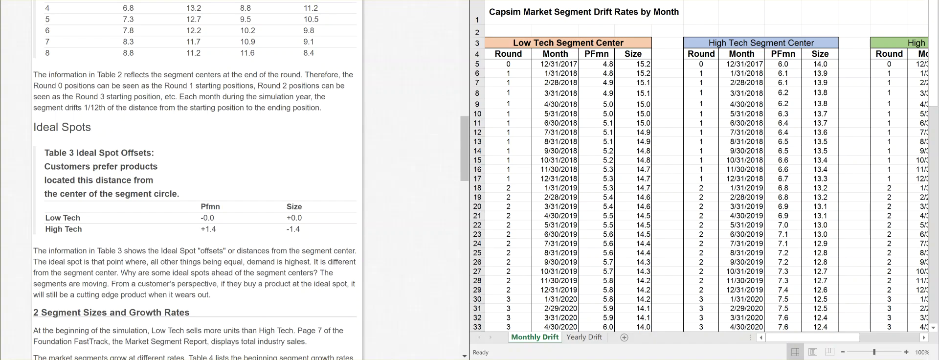
- Select C6's drift formula and enlarge the Excel window beside the browser to show more columns
{"action": "left_click", "coordinate": [597, 73]}
{"action": "key", "text": "super+Down"}
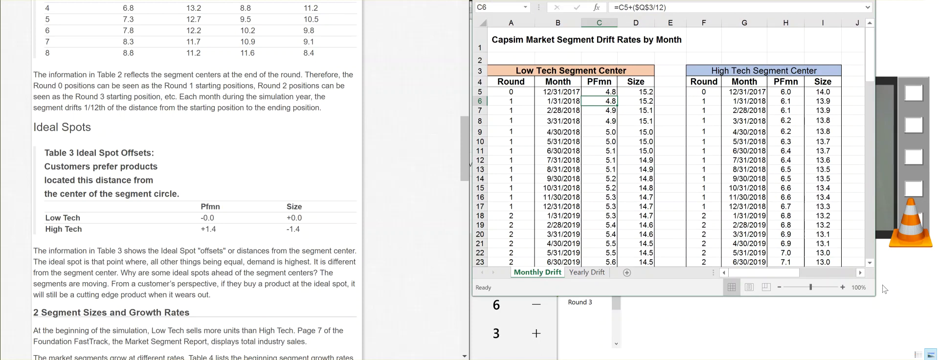
{"action": "left_click_drag", "start_coordinate": [877, 294], "coordinate": [935, 356]}
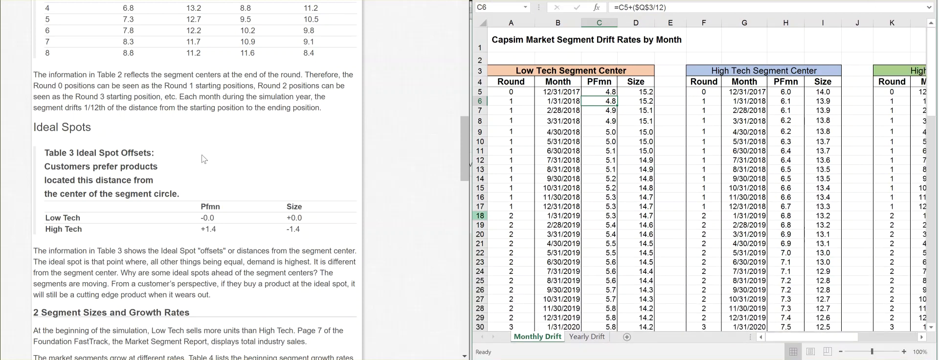
{"action": "scroll", "coordinate": [218, 134], "scroll_direction": "up", "scroll_amount": 8}
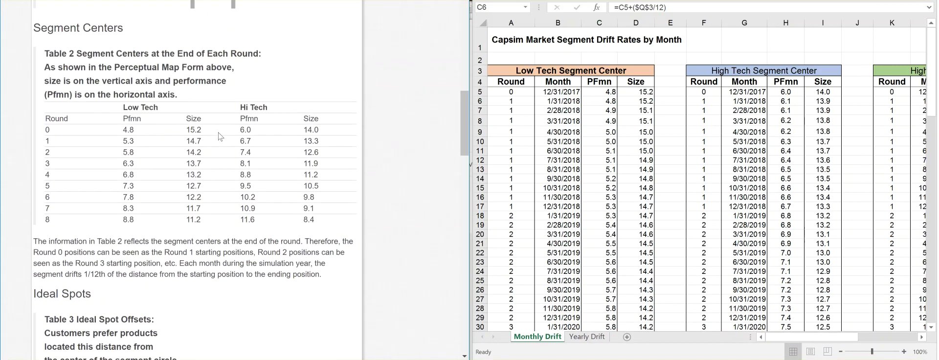
- Go back to Industry Results and open the Industry Conditions Report under Industry Reports
{"action": "scroll", "coordinate": [219, 137], "scroll_direction": "up", "scroll_amount": 10}
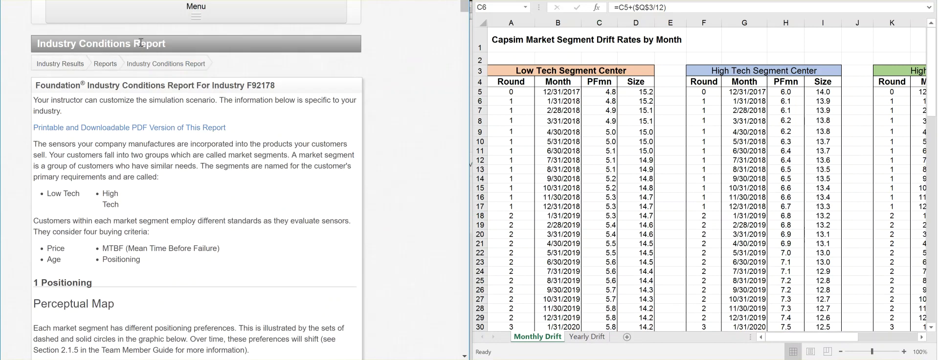
{"action": "left_click", "coordinate": [58, 68]}
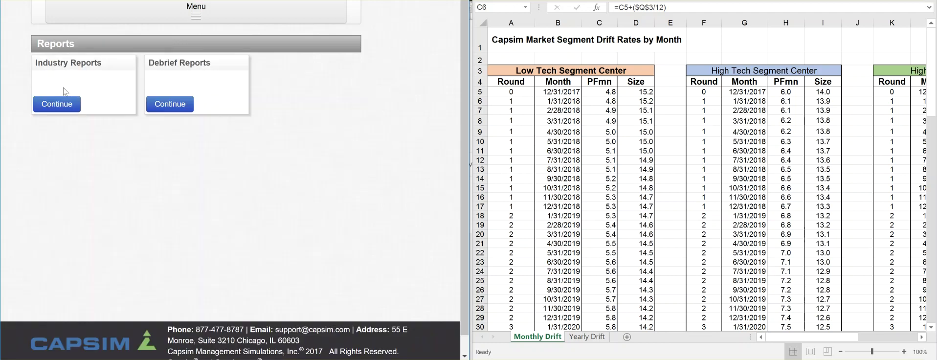
{"action": "left_click", "coordinate": [61, 103]}
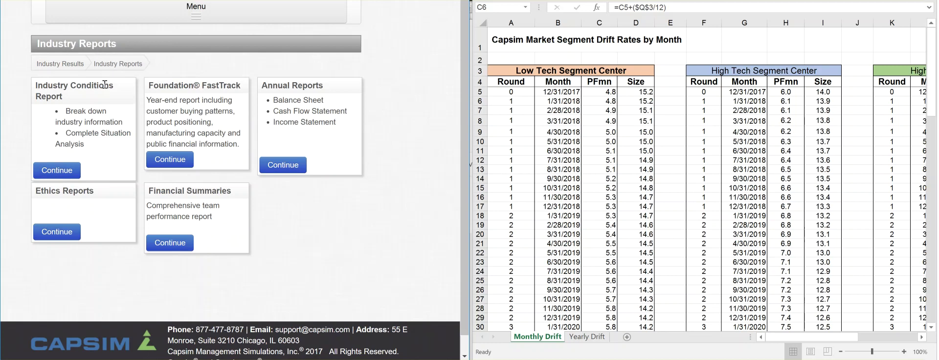
{"action": "left_click", "coordinate": [63, 174]}
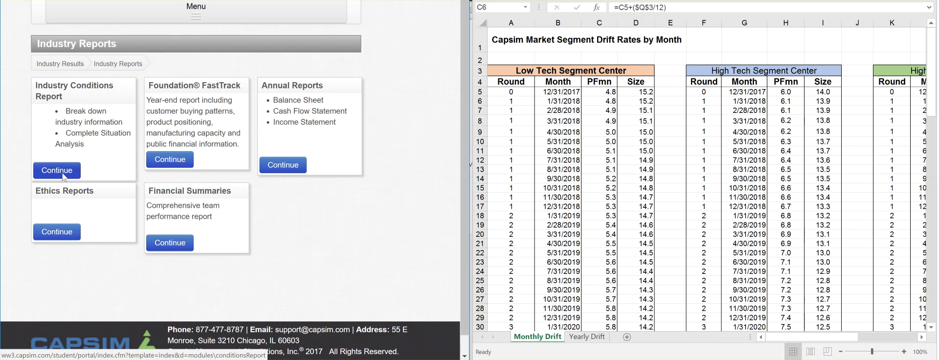
{"action": "left_click", "coordinate": [57, 171]}
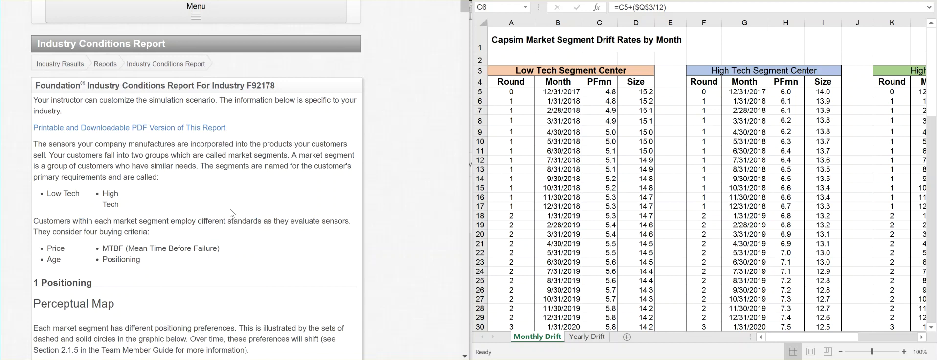
- Scroll past the Perceptual Map to the Drift Rates (±0.5 Low Tech, ±0.7 High Tech) and Segment Centers tables
{"action": "scroll", "coordinate": [235, 196], "scroll_direction": "down", "scroll_amount": 1}
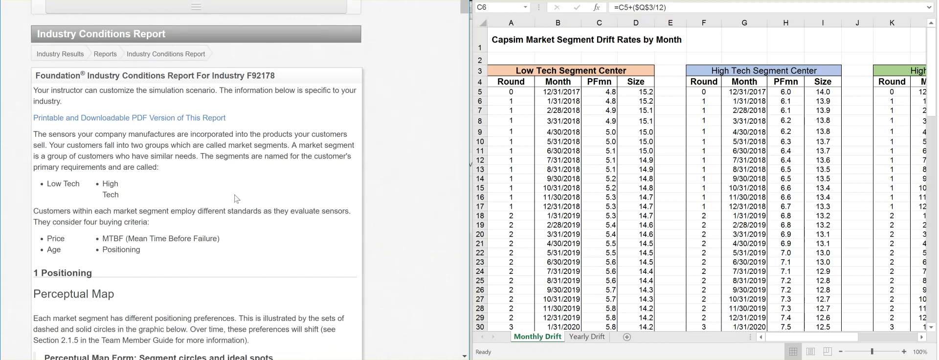
{"action": "scroll", "coordinate": [237, 198], "scroll_direction": "down", "scroll_amount": 5}
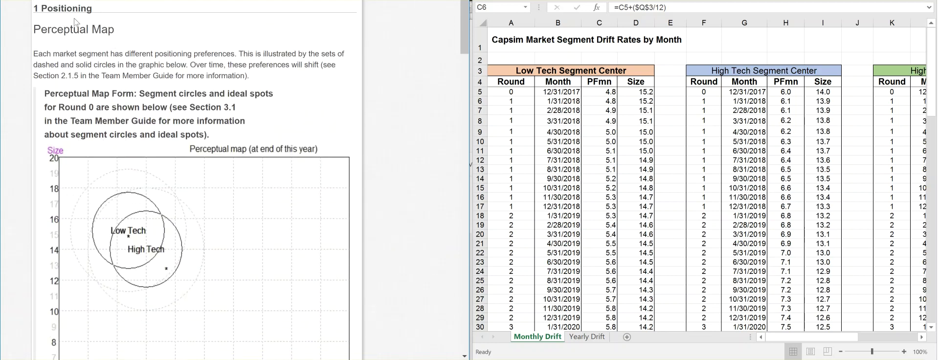
{"action": "scroll", "coordinate": [142, 157], "scroll_direction": "down", "scroll_amount": 2}
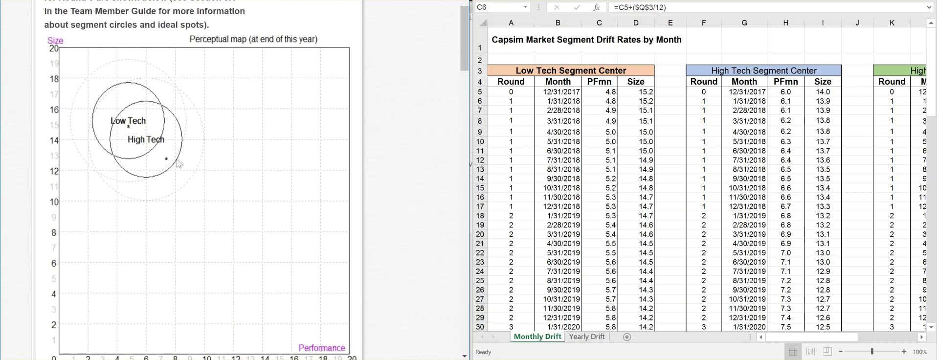
{"action": "scroll", "coordinate": [223, 175], "scroll_direction": "down", "scroll_amount": 4}
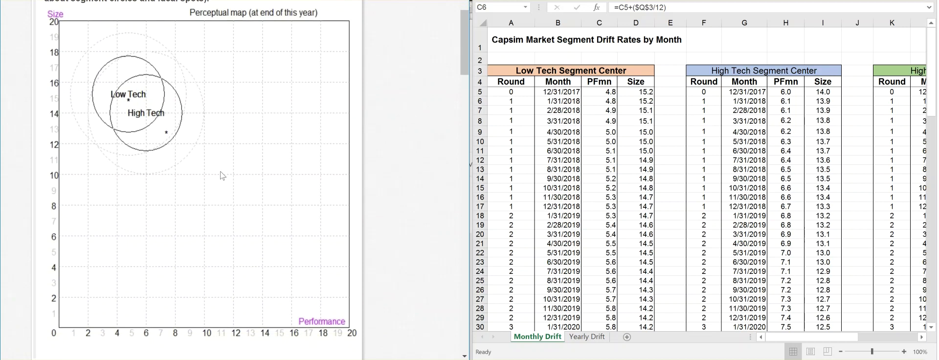
{"action": "scroll", "coordinate": [222, 175], "scroll_direction": "down", "scroll_amount": 4}
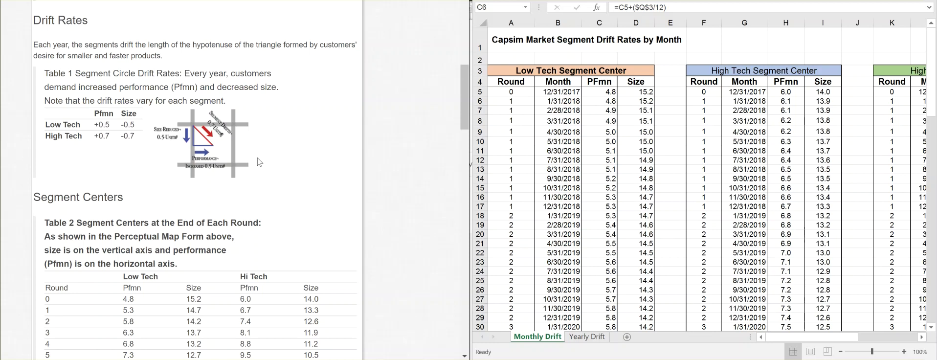
{"action": "scroll", "coordinate": [261, 157], "scroll_direction": "down", "scroll_amount": 3}
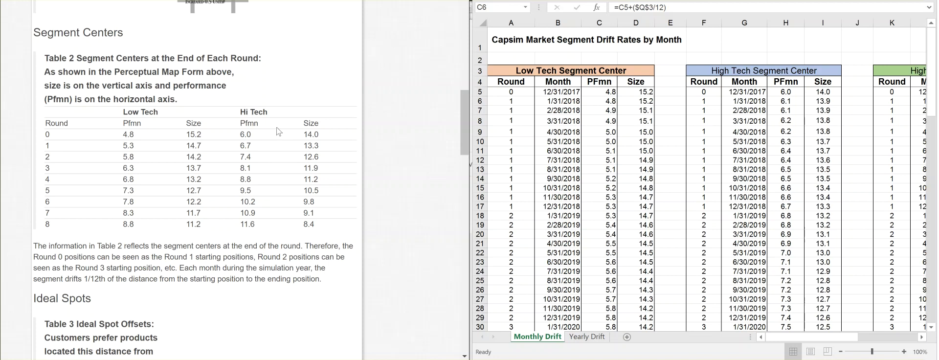
{"action": "scroll", "coordinate": [276, 129], "scroll_direction": "down", "scroll_amount": 1}
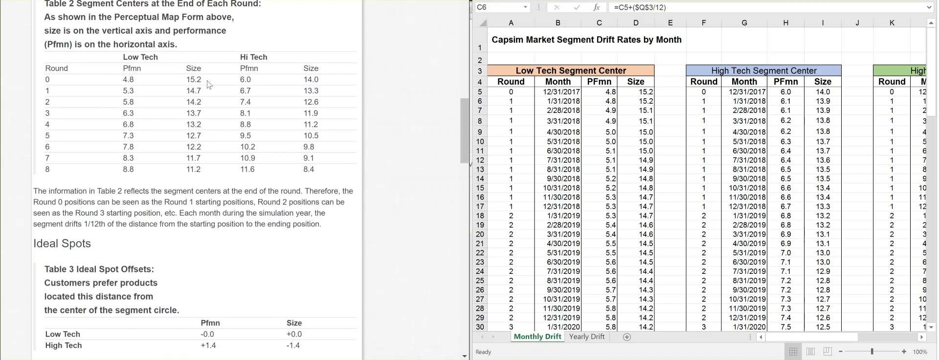
{"action": "left_click", "coordinate": [608, 91]}
{"action": "left_click", "coordinate": [646, 91]}
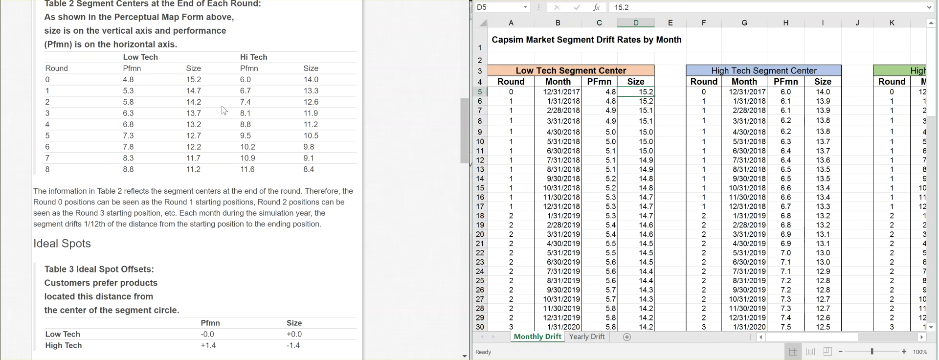
{"action": "left_click", "coordinate": [546, 216]}
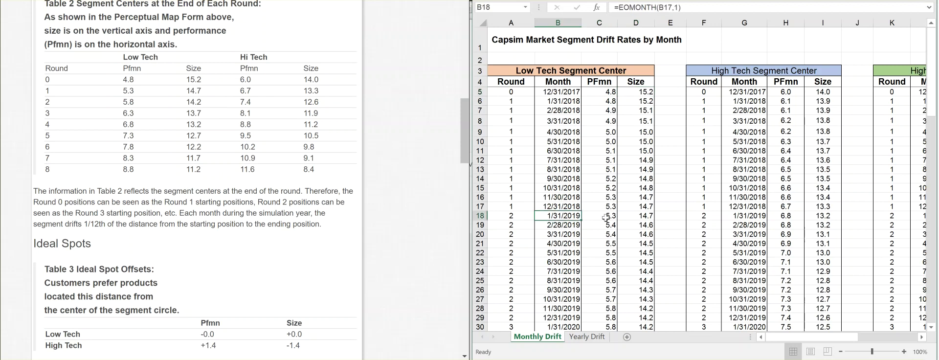
{"action": "left_click", "coordinate": [606, 217]}
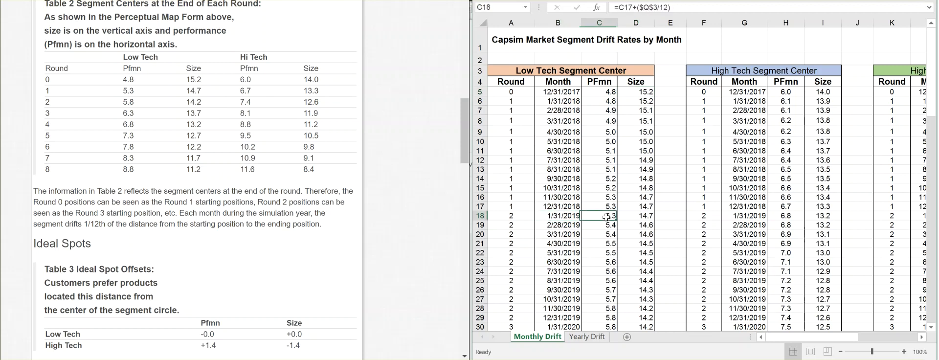
{"action": "left_click", "coordinate": [519, 215]}
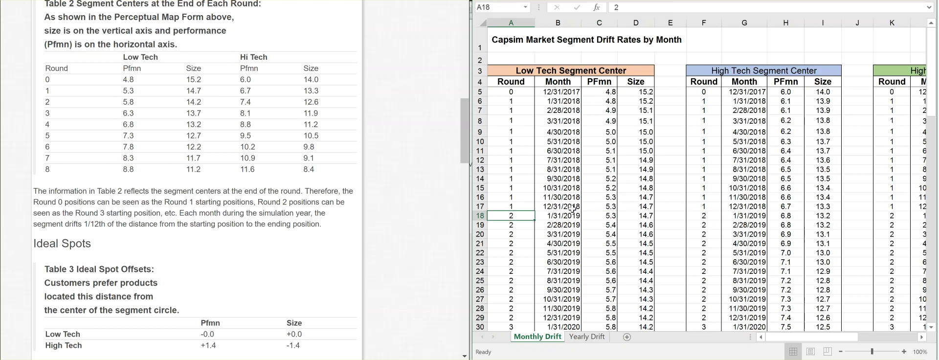
{"action": "left_click", "coordinate": [555, 208]}
{"action": "left_click", "coordinate": [606, 208]}
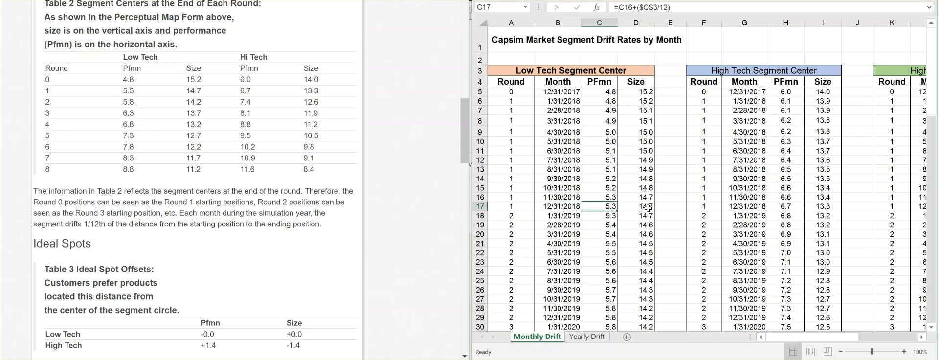
{"action": "left_click", "coordinate": [648, 206]}
{"action": "left_click", "coordinate": [603, 206]}
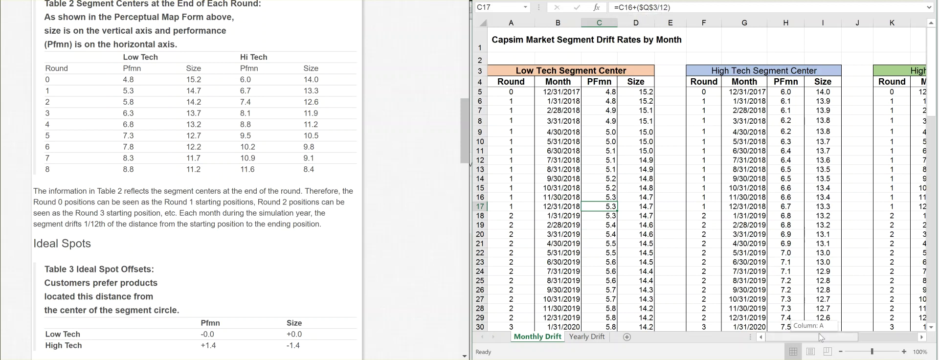
{"action": "left_click_drag", "start_coordinate": [820, 335], "coordinate": [880, 335]}
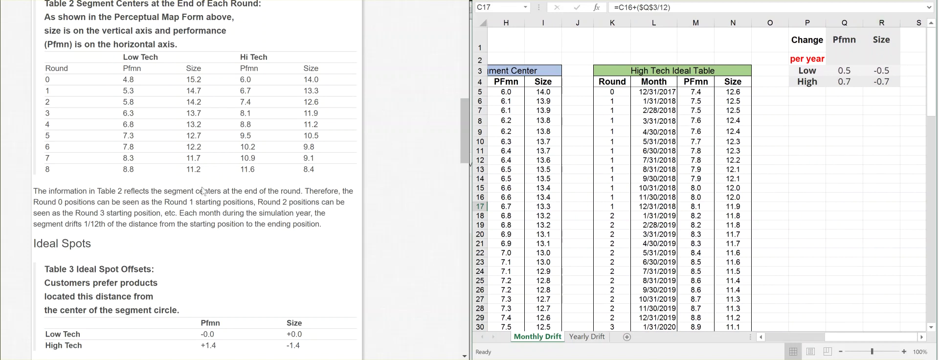
{"action": "scroll", "coordinate": [210, 216], "scroll_direction": "up", "scroll_amount": 5}
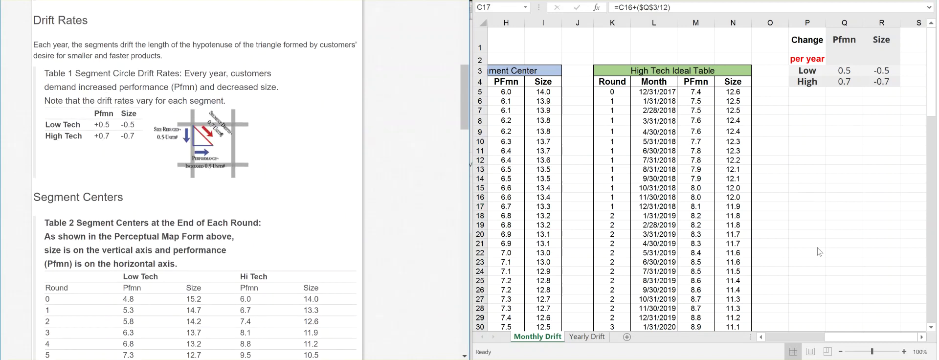
{"action": "scroll", "coordinate": [792, 336], "scroll_direction": "left", "scroll_amount": 5}
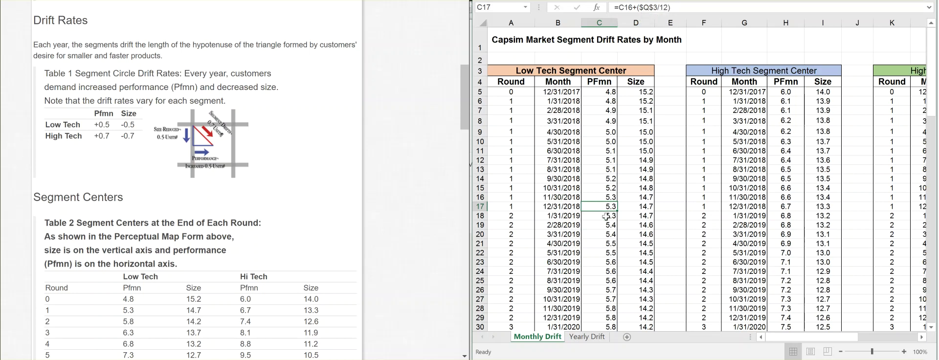
- Fill the February 2019 Low Tech PFmn formula in C19 down the column, cancelling an accidental cell move
{"action": "left_click", "coordinate": [605, 215]}
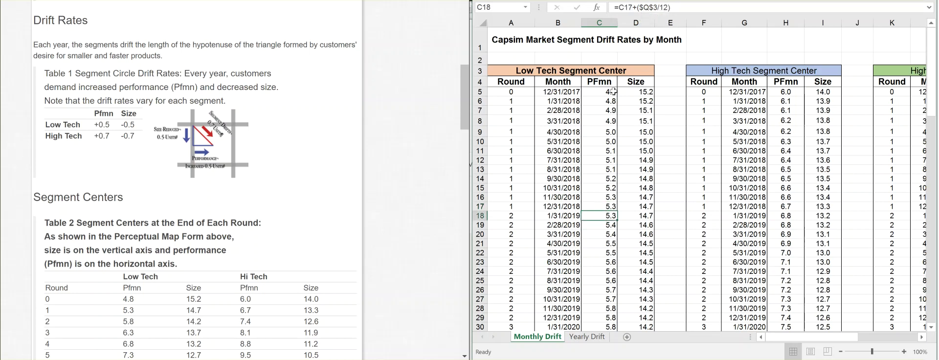
{"action": "left_click", "coordinate": [602, 225]}
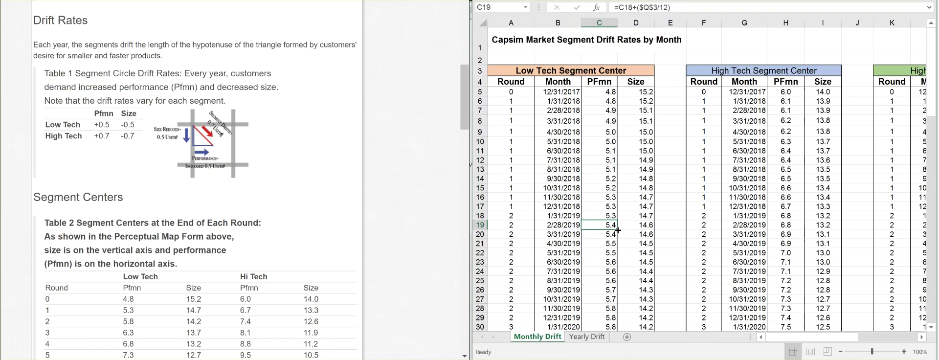
{"action": "left_click_drag", "start_coordinate": [618, 229], "coordinate": [617, 293]}
{"action": "left_click", "coordinate": [605, 243]}
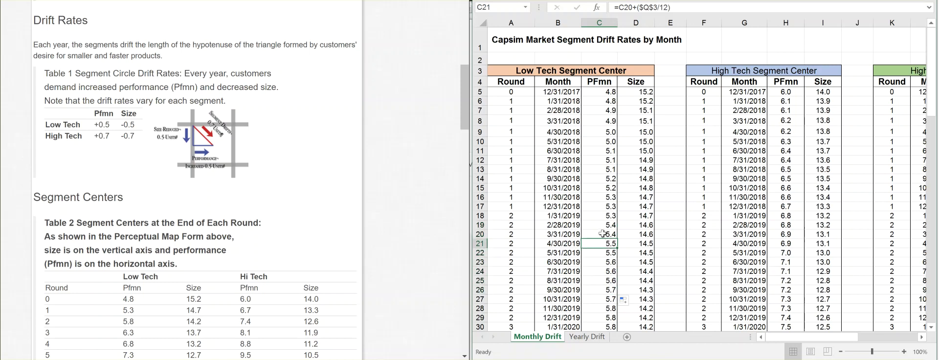
{"action": "left_click_drag", "start_coordinate": [601, 232], "coordinate": [604, 264]}
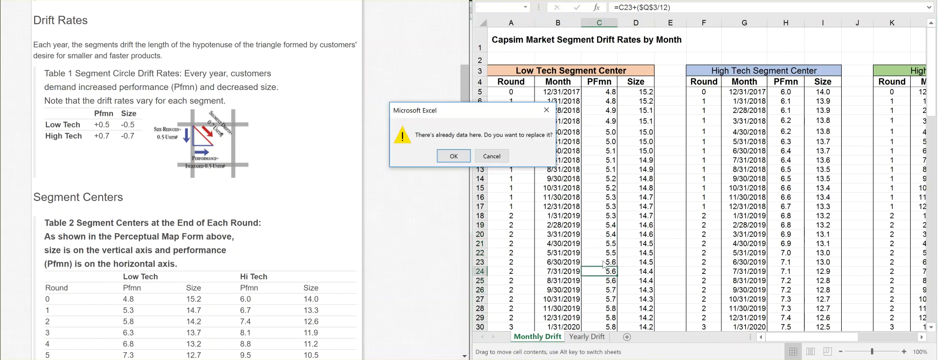
{"action": "left_click", "coordinate": [503, 155]}
- Clear C20:C24 and refill the PFmn drift formula from C19 down to C25
{"action": "left_click_drag", "start_coordinate": [596, 234], "coordinate": [598, 271]}
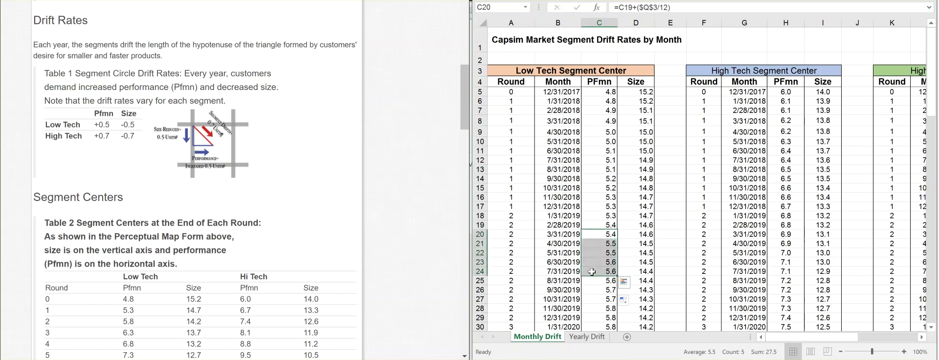
{"action": "key", "text": "Delete"}
{"action": "left_click", "coordinate": [604, 214]}
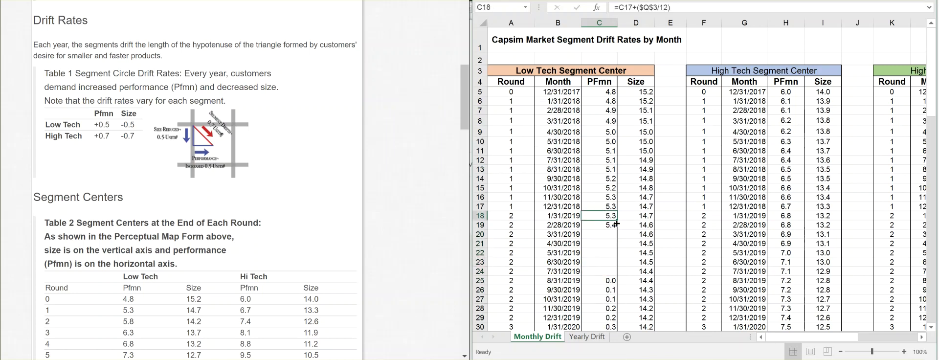
{"action": "left_click", "coordinate": [614, 226]}
{"action": "left_click_drag", "start_coordinate": [617, 230], "coordinate": [622, 292]}
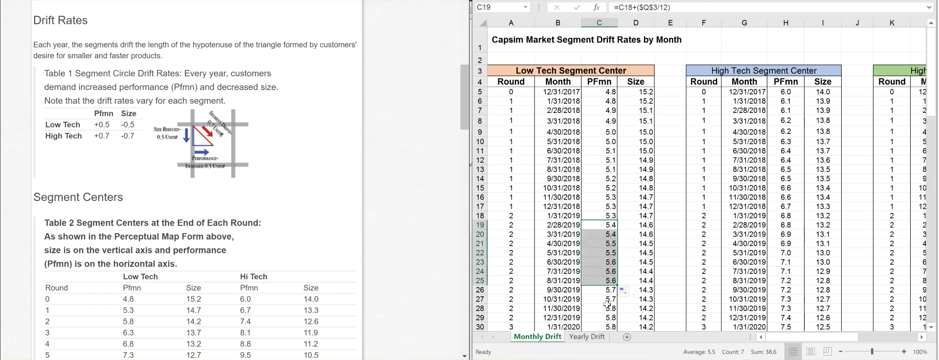
{"action": "left_click", "coordinate": [613, 233]}
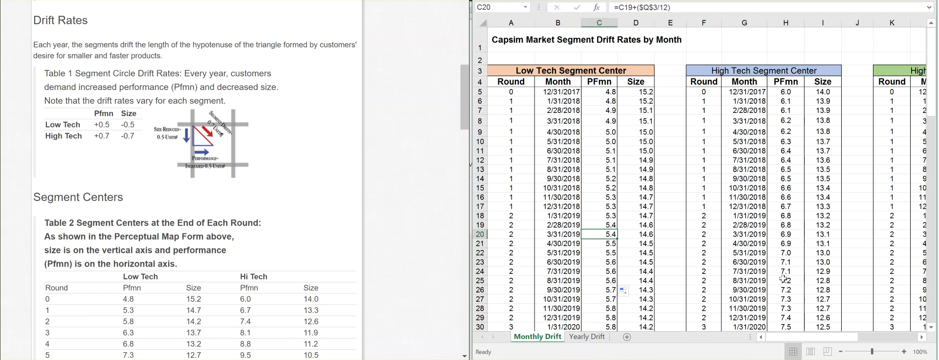
{"action": "scroll", "coordinate": [823, 336], "scroll_direction": "right", "scroll_amount": 3}
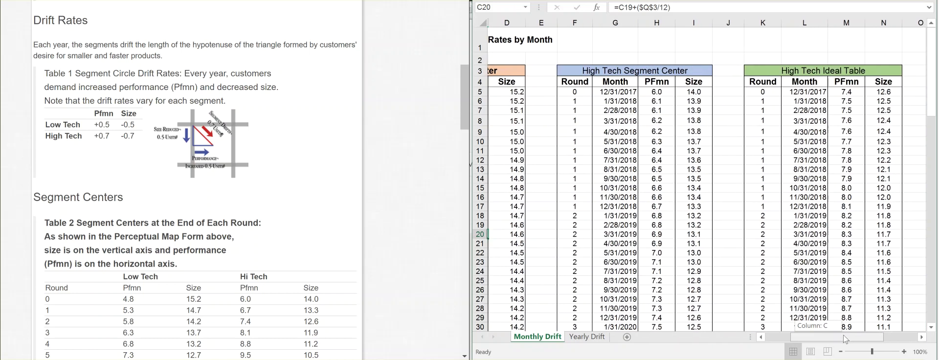
{"action": "left_click", "coordinate": [657, 94]}
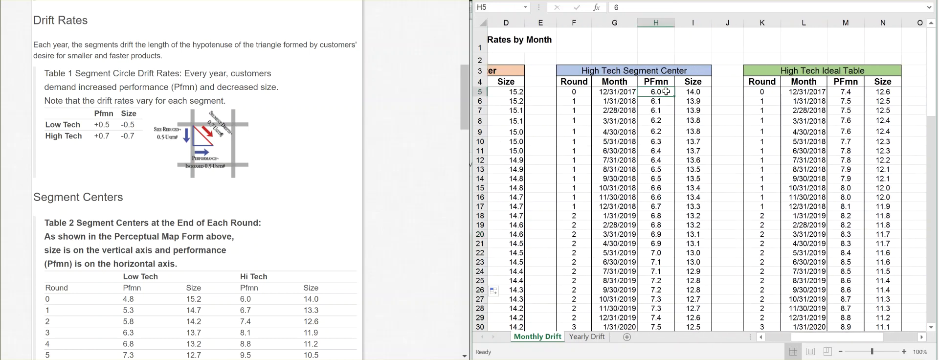
{"action": "left_click", "coordinate": [695, 91]}
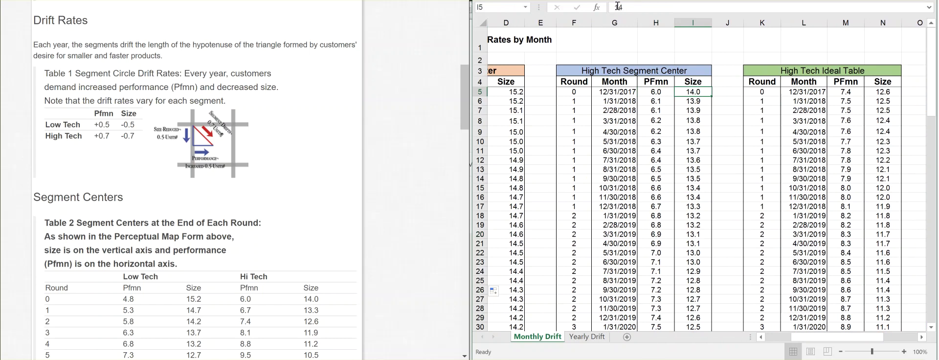
{"action": "left_click", "coordinate": [664, 101]}
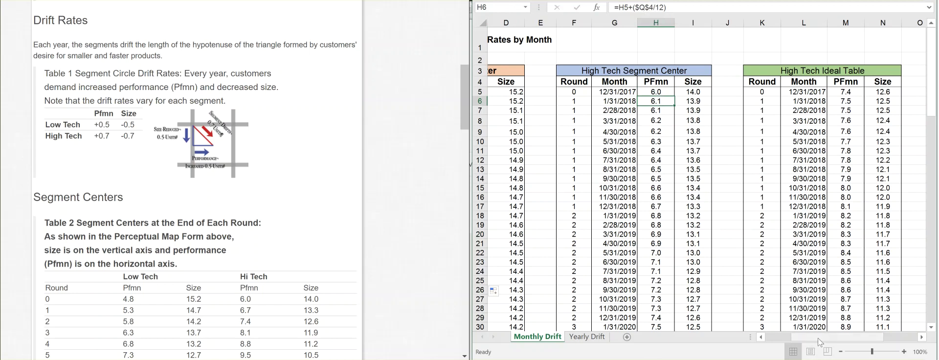
{"action": "left_click_drag", "start_coordinate": [826, 345], "coordinate": [857, 345]}
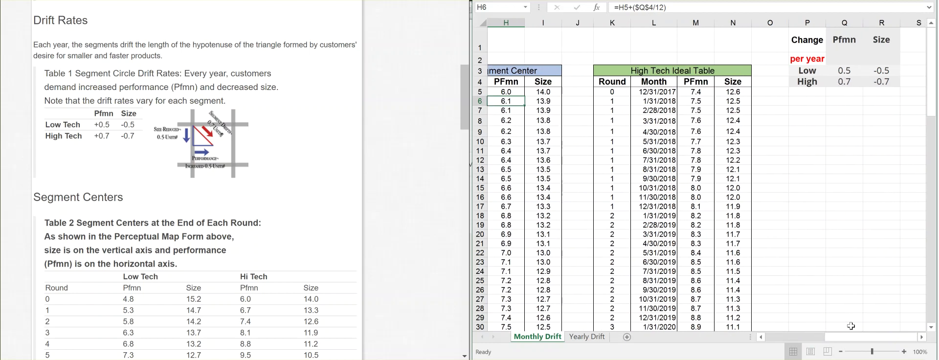
{"action": "left_click_drag", "start_coordinate": [850, 336], "coordinate": [825, 336]}
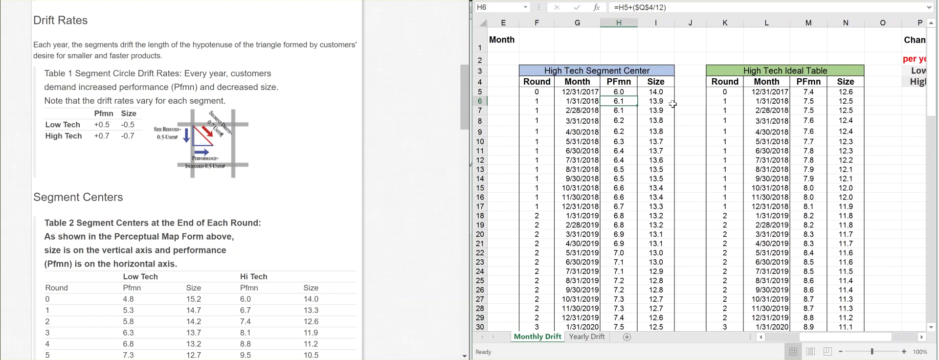
{"action": "left_click", "coordinate": [653, 100]}
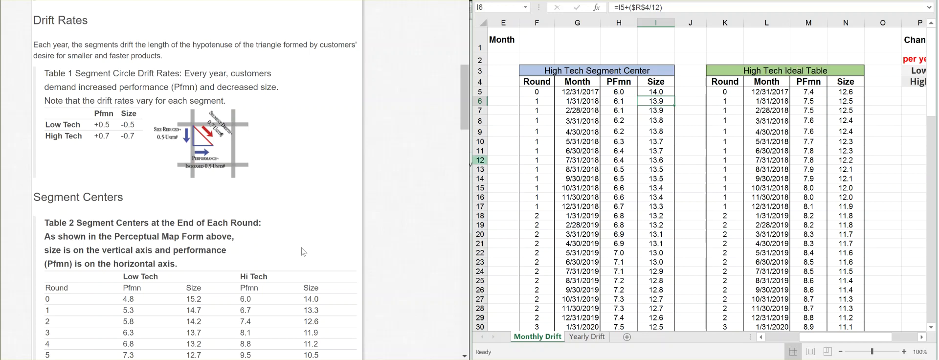
{"action": "scroll", "coordinate": [264, 263], "scroll_direction": "down", "scroll_amount": 3}
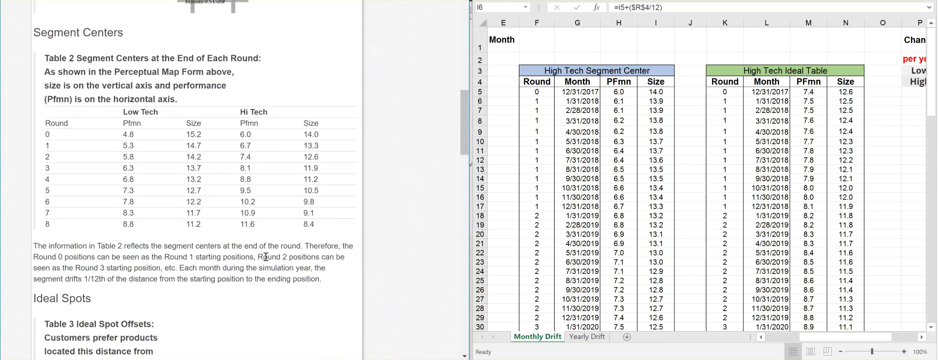
{"action": "scroll", "coordinate": [264, 258], "scroll_direction": "down", "scroll_amount": 4}
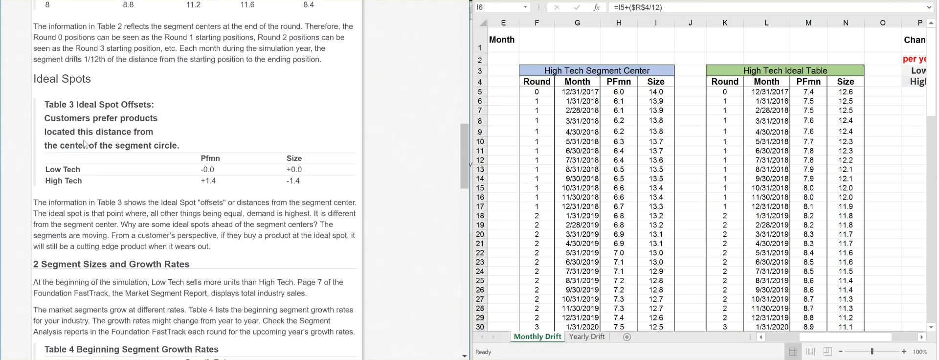
{"action": "left_click_drag", "start_coordinate": [76, 133], "coordinate": [181, 144]}
{"action": "left_click", "coordinate": [185, 145]}
{"action": "left_click_drag", "start_coordinate": [206, 181], "coordinate": [218, 182]}
{"action": "left_click", "coordinate": [627, 92]}
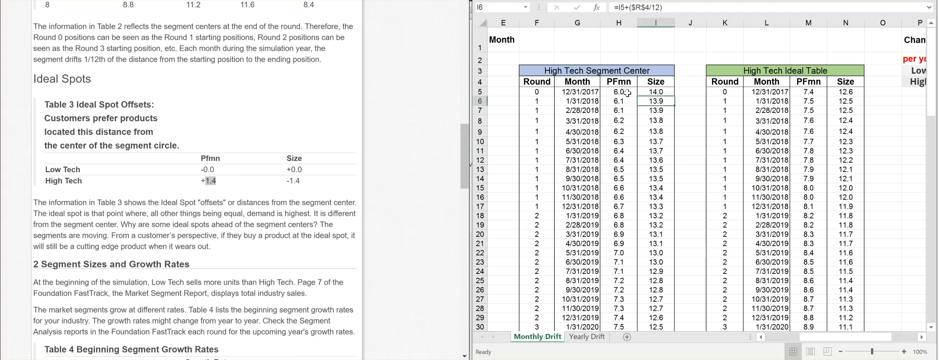
{"action": "left_click", "coordinate": [628, 92]}
{"action": "left_click", "coordinate": [809, 93]}
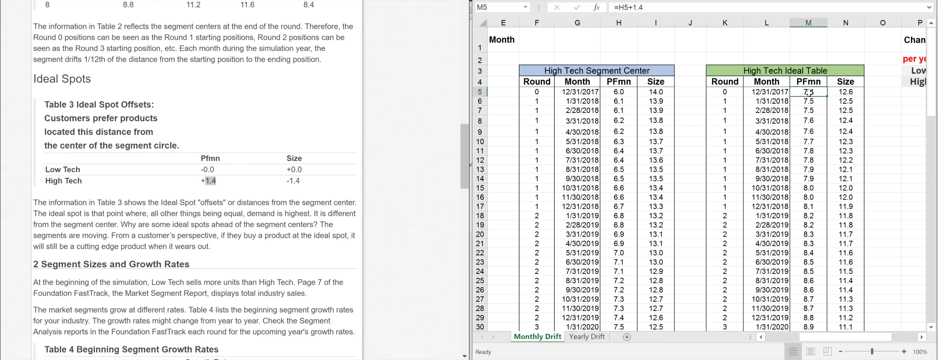
{"action": "left_click", "coordinate": [661, 93]}
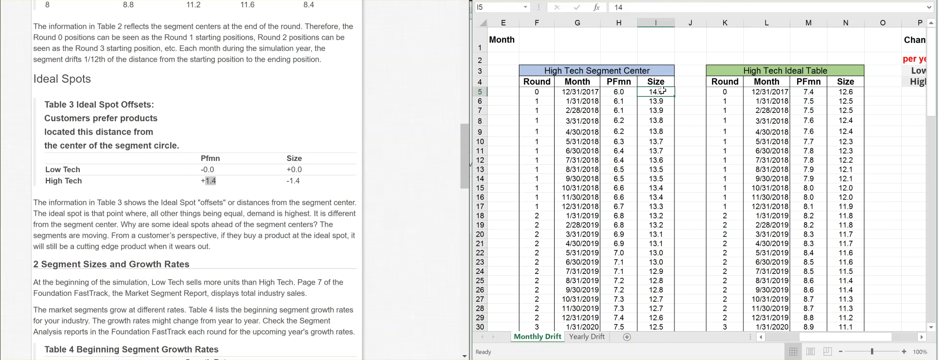
{"action": "left_click", "coordinate": [851, 94]}
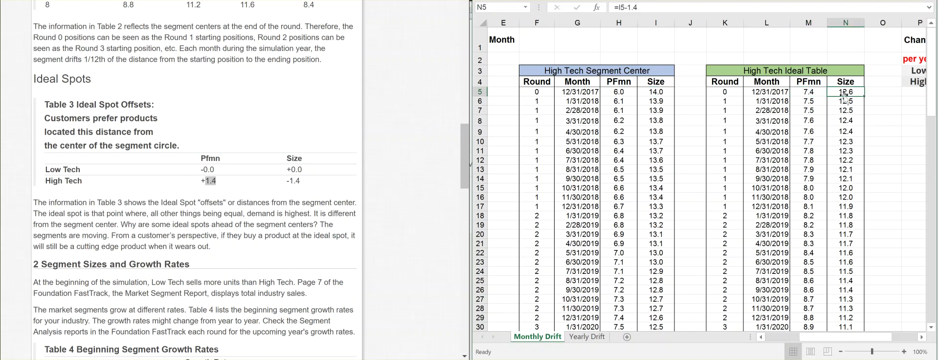
{"action": "left_click", "coordinate": [817, 92]}
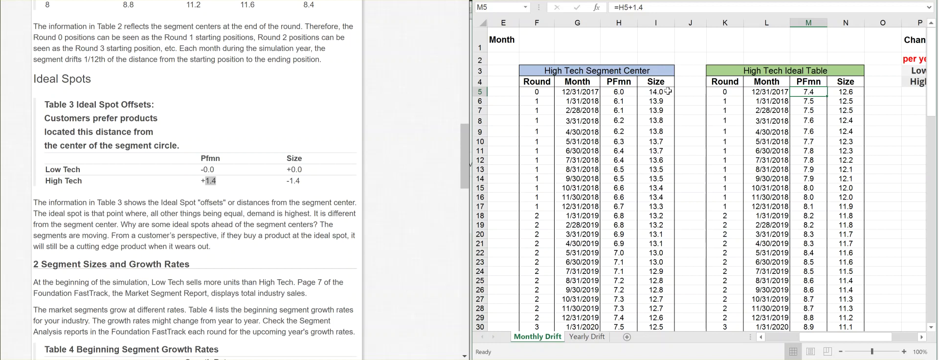
{"action": "left_click", "coordinate": [856, 92]}
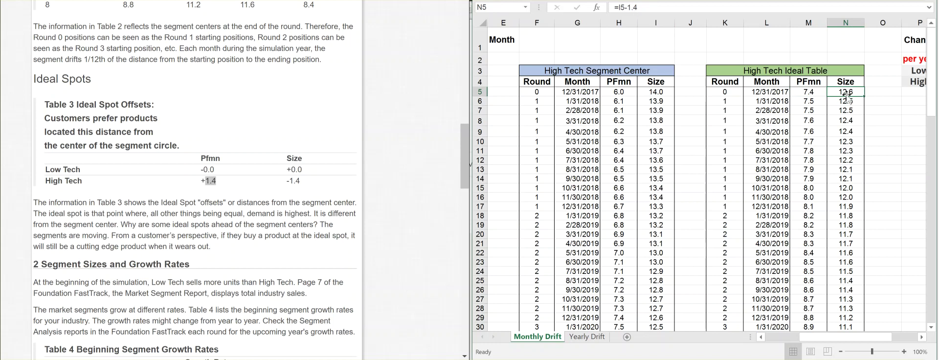
{"action": "left_click", "coordinate": [809, 100]}
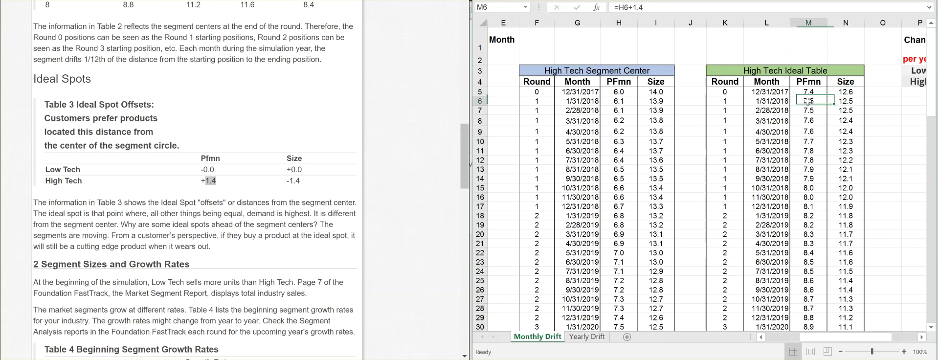
{"action": "left_click", "coordinate": [804, 110]}
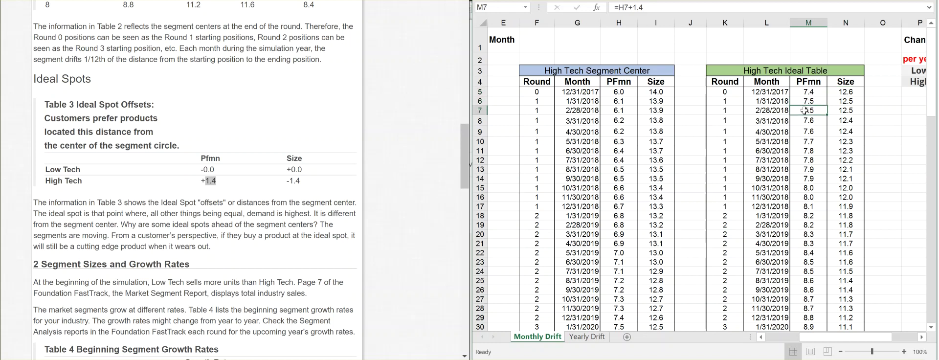
{"action": "left_click", "coordinate": [805, 120]}
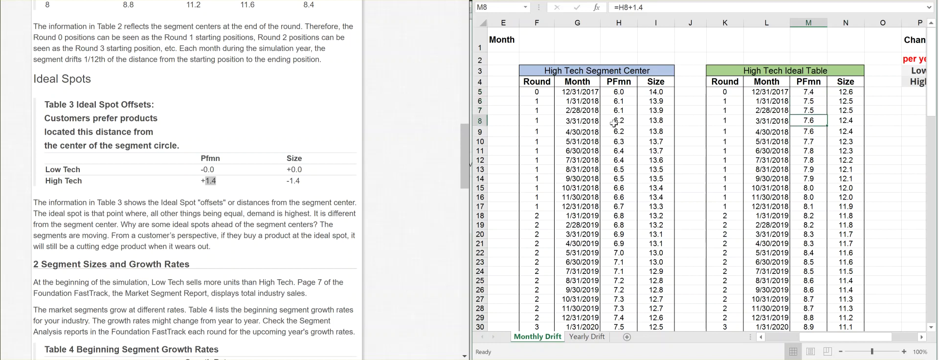
{"action": "left_click", "coordinate": [835, 121]}
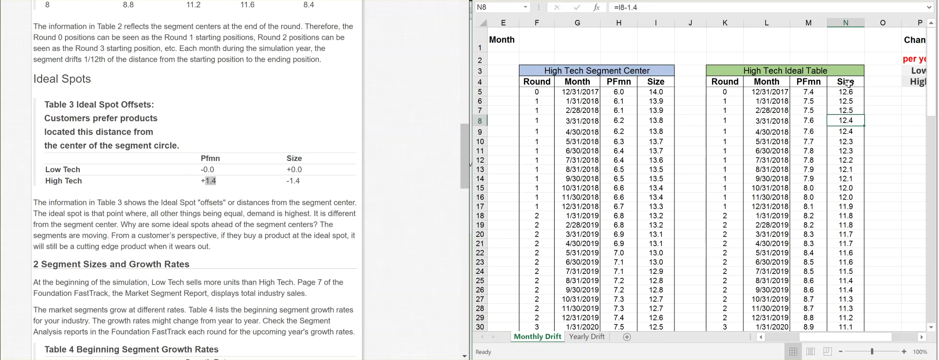
{"action": "scroll", "coordinate": [670, 196], "scroll_direction": "down", "scroll_amount": 6}
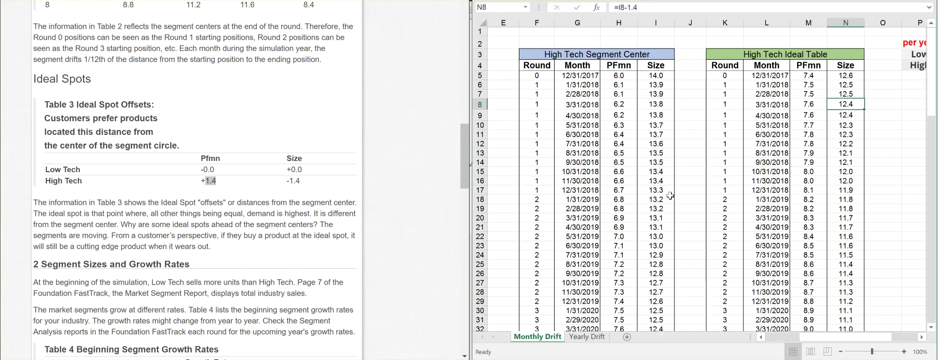
{"action": "scroll", "coordinate": [598, 131], "scroll_direction": "up", "scroll_amount": 5}
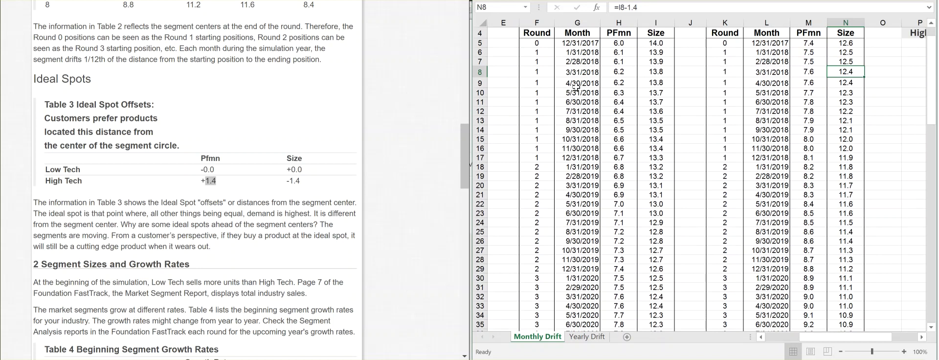
{"action": "scroll", "coordinate": [572, 95], "scroll_direction": "up", "scroll_amount": 1}
{"action": "left_click", "coordinate": [576, 109]}
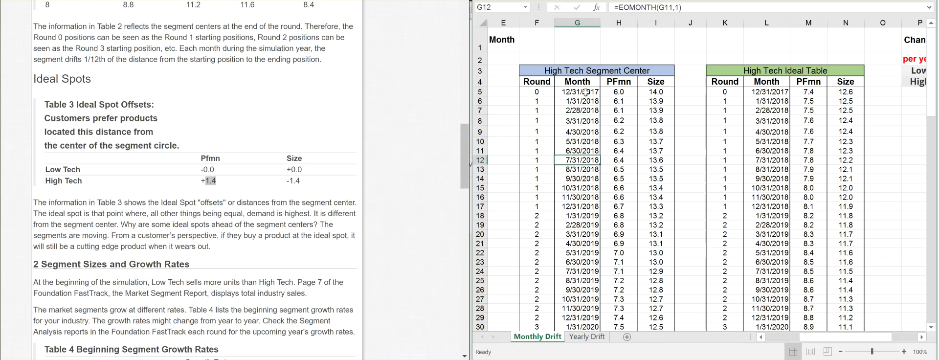
{"action": "left_click", "coordinate": [585, 92]}
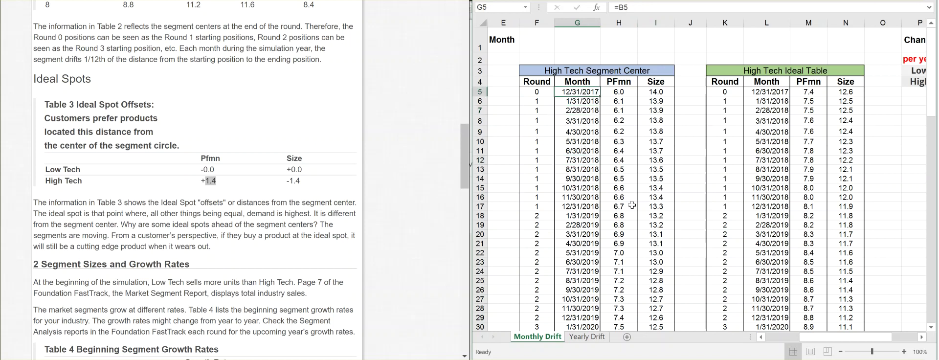
{"action": "left_click", "coordinate": [781, 337]}
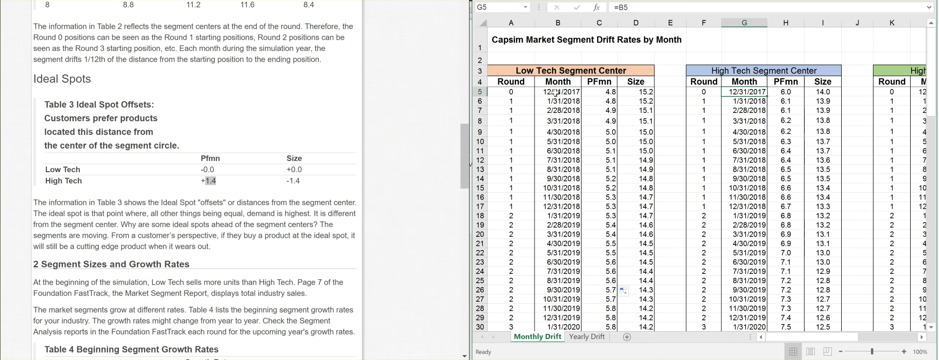
{"action": "left_click", "coordinate": [556, 92]}
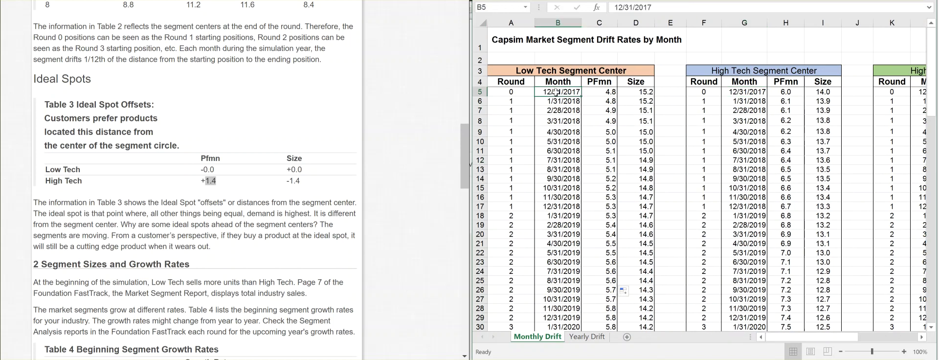
{"action": "left_click", "coordinate": [557, 103]}
{"action": "left_click", "coordinate": [555, 111]}
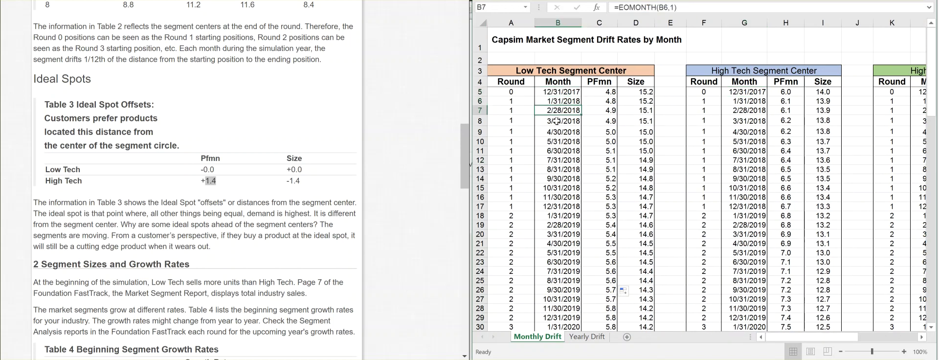
{"action": "left_click", "coordinate": [558, 121]}
{"action": "left_click", "coordinate": [561, 133]}
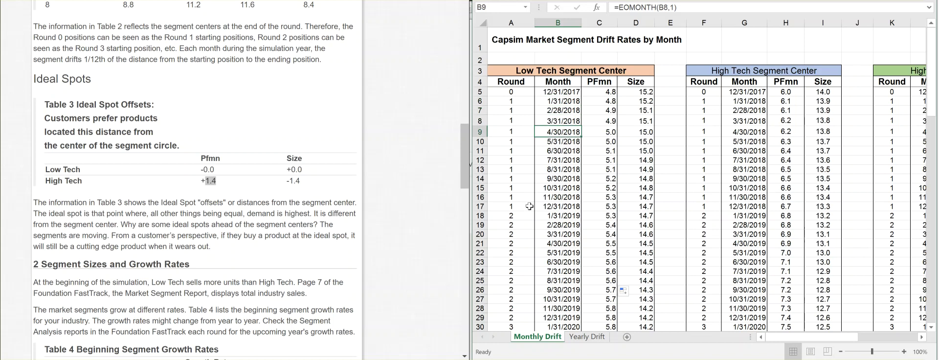
{"action": "left_click", "coordinate": [479, 206]}
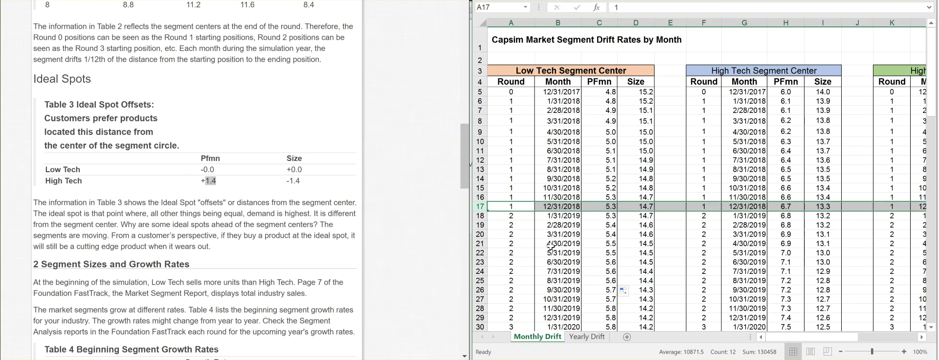
{"action": "left_click", "coordinate": [480, 243]}
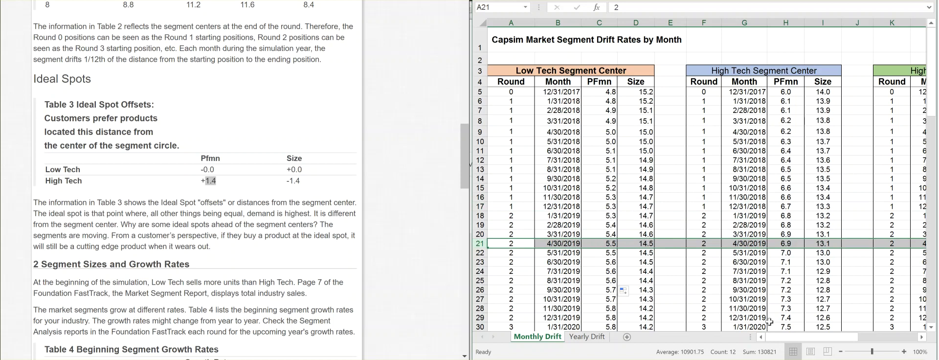
{"action": "left_click_drag", "start_coordinate": [783, 337], "coordinate": [819, 339]}
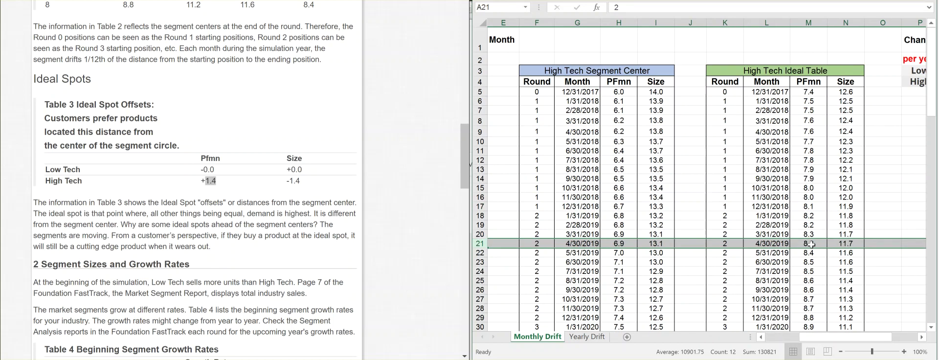
{"action": "left_click_drag", "start_coordinate": [817, 338], "coordinate": [784, 337]}
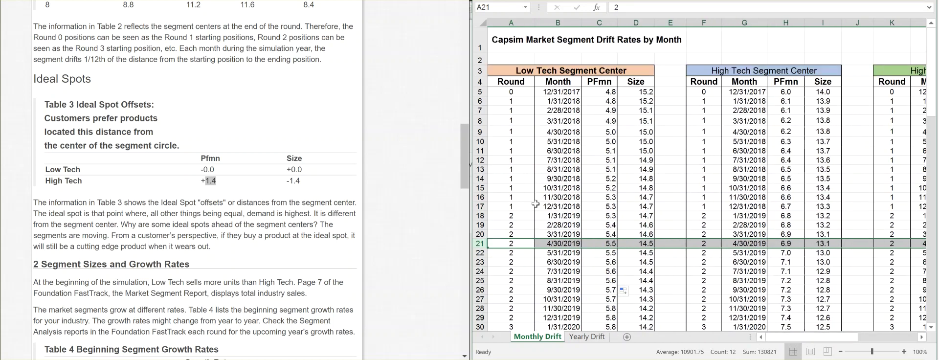
{"action": "scroll", "coordinate": [533, 201], "scroll_direction": "down", "scroll_amount": 1}
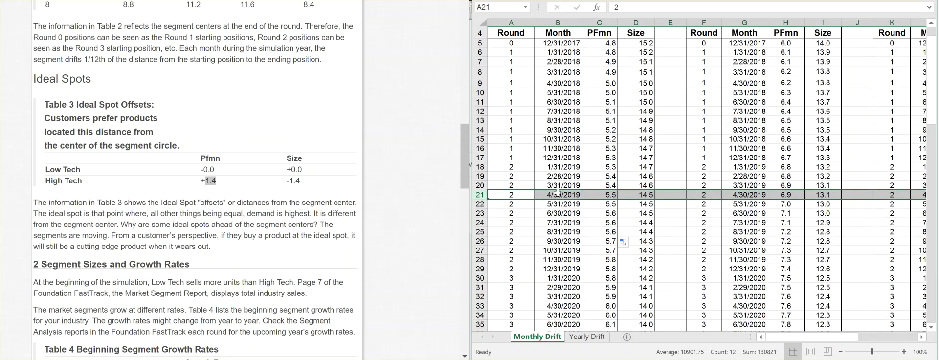
{"action": "left_click", "coordinate": [478, 167]}
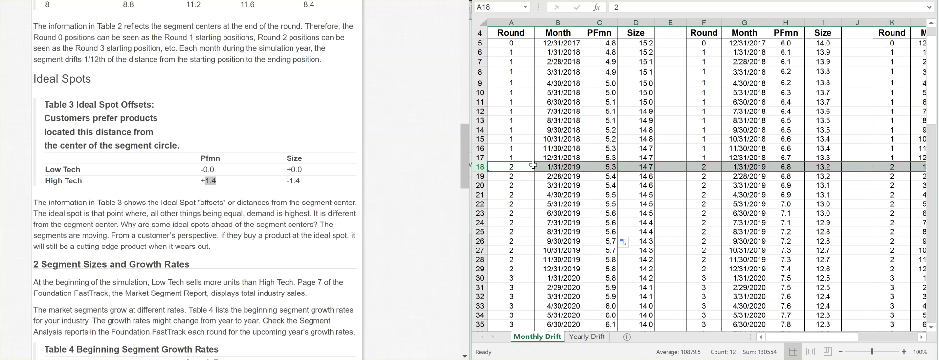
{"action": "left_click", "coordinate": [543, 44]}
{"action": "left_click", "coordinate": [479, 43]}
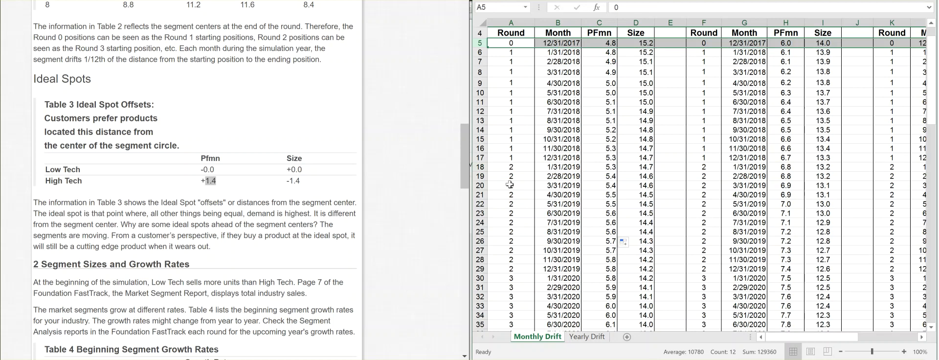
{"action": "left_click", "coordinate": [479, 194]}
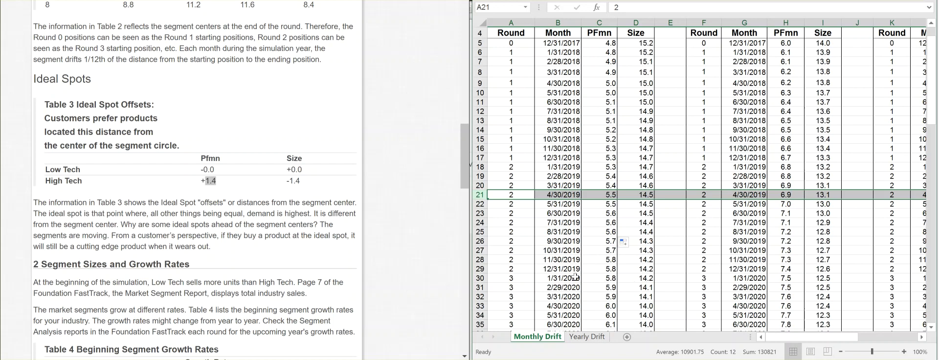
{"action": "left_click", "coordinate": [479, 297]}
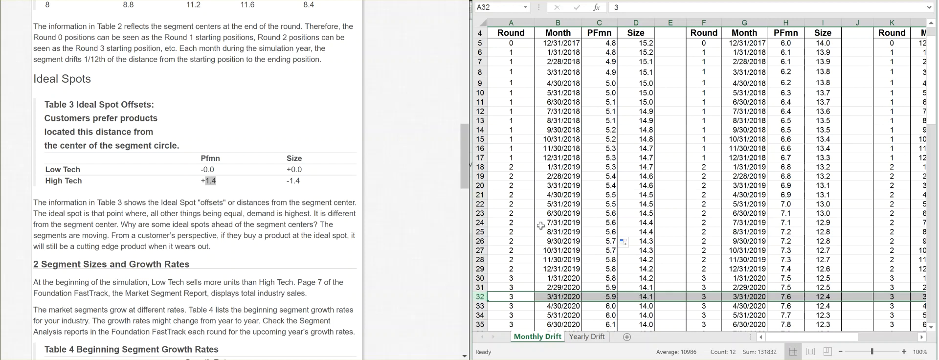
{"action": "left_click", "coordinate": [480, 194]}
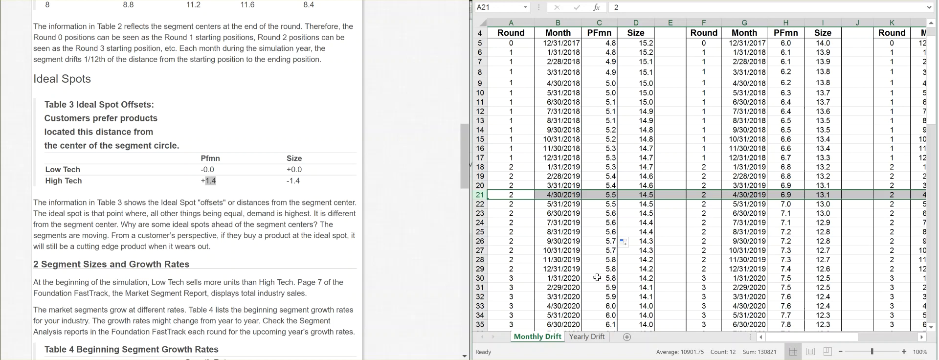
{"action": "left_click", "coordinate": [480, 278]}
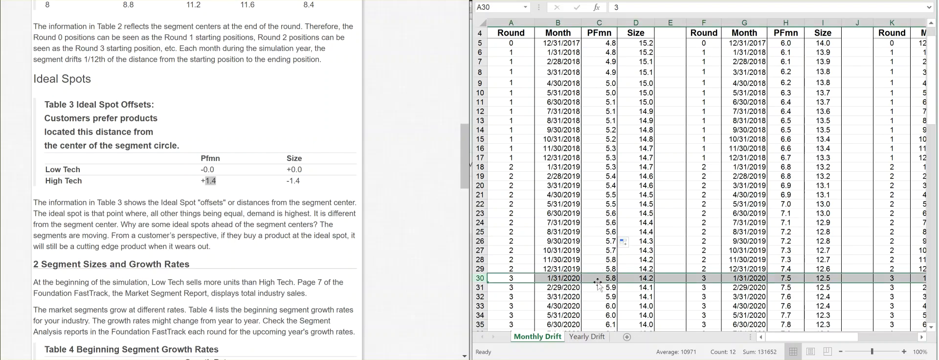
{"action": "scroll", "coordinate": [598, 283], "scroll_direction": "down", "scroll_amount": 6}
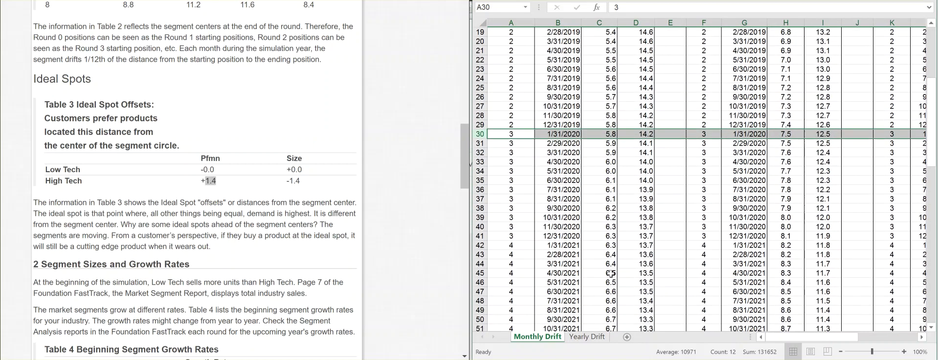
{"action": "scroll", "coordinate": [612, 272], "scroll_direction": "down", "scroll_amount": 1}
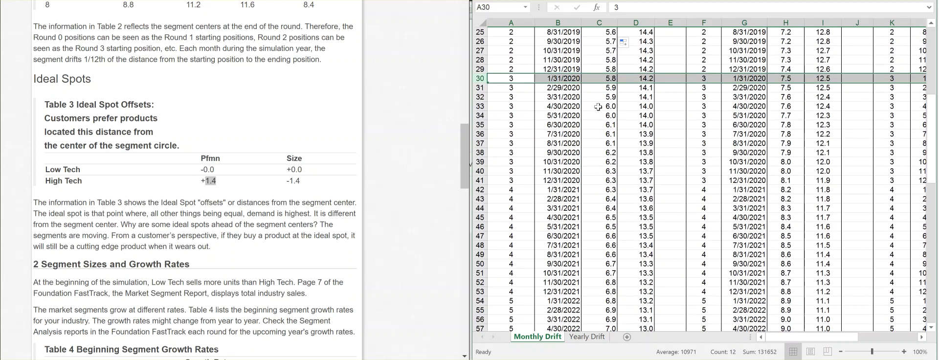
{"action": "left_click", "coordinate": [587, 190]}
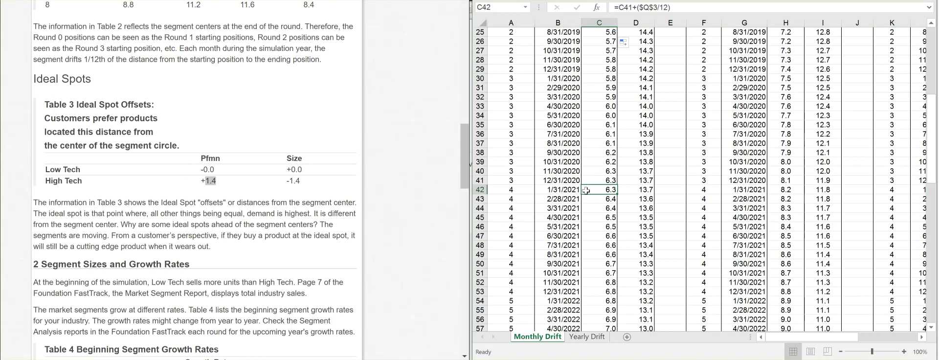
{"action": "scroll", "coordinate": [606, 286], "scroll_direction": "down", "scroll_amount": 2}
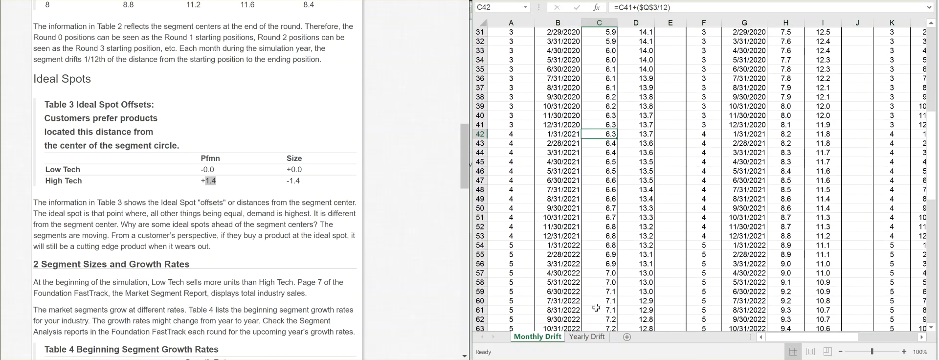